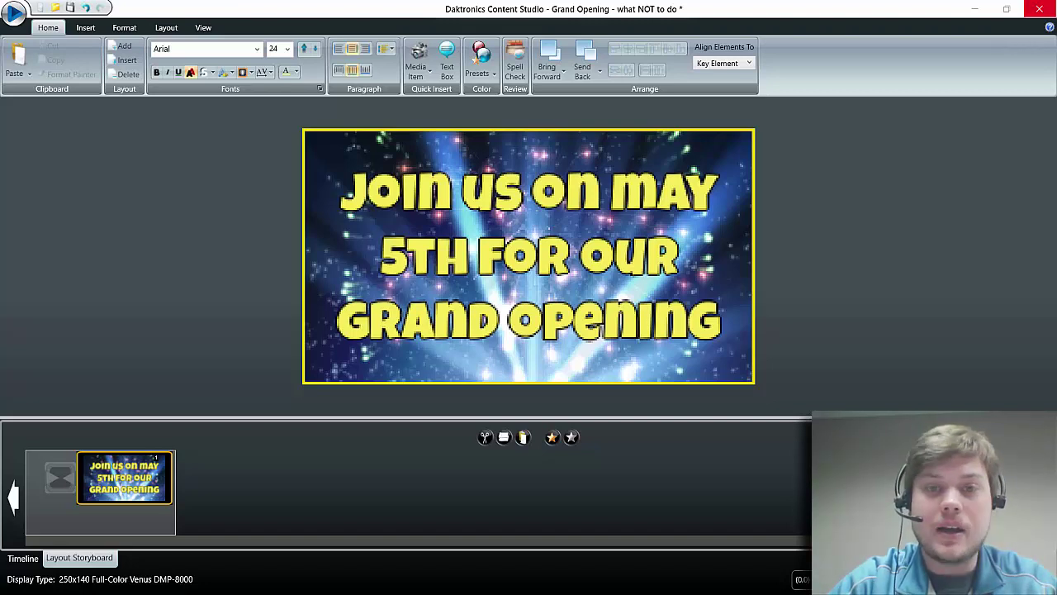
Step: Deselect the text and copy the 'Join us on May 5th for our Grand Opening' layout
{"action": "left_click", "coordinate": [716, 298]}
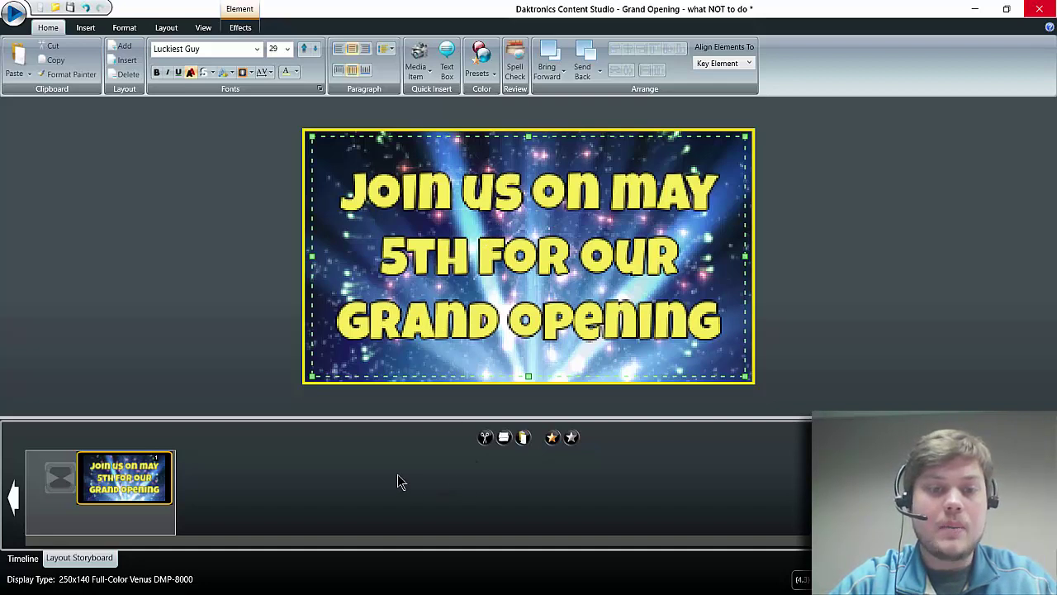
{"action": "left_click", "coordinate": [169, 277]}
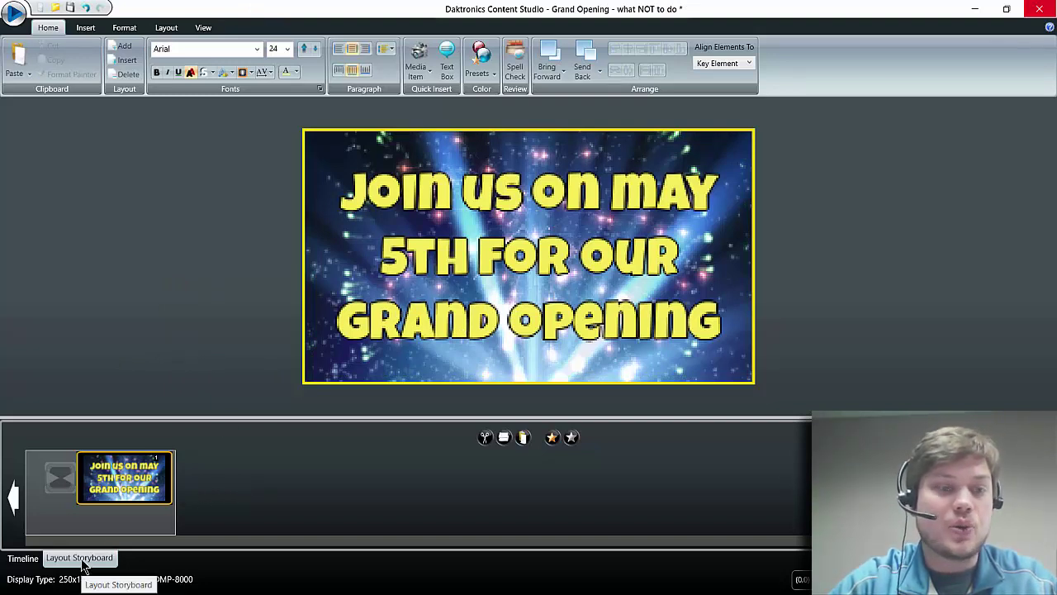
{"action": "right_click", "coordinate": [125, 477]}
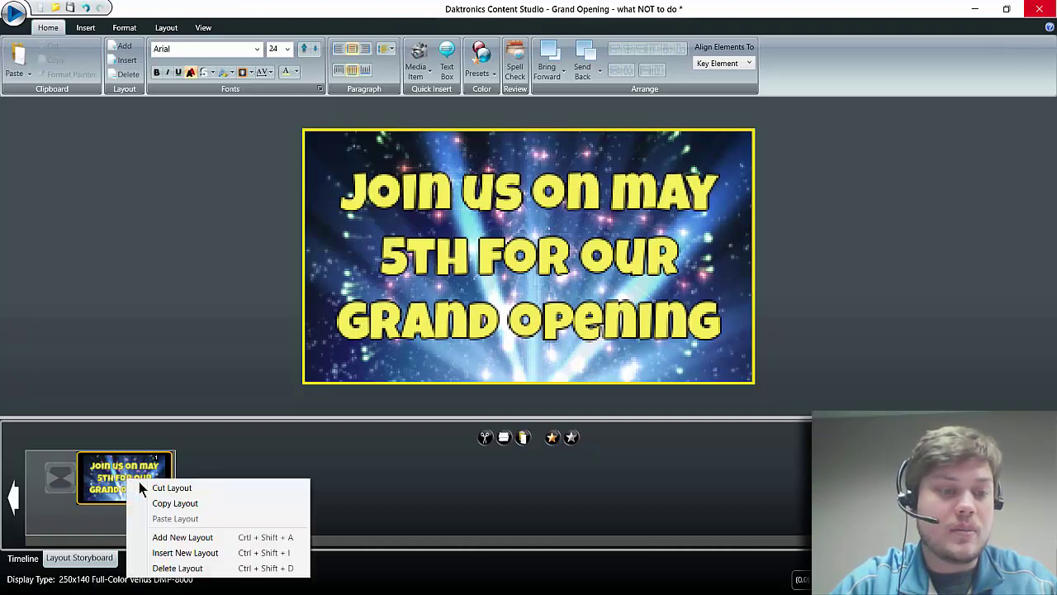
{"action": "left_click", "coordinate": [176, 503]}
Step: Paste two more copies of the layout into the storyboard
{"action": "right_click", "coordinate": [213, 492]}
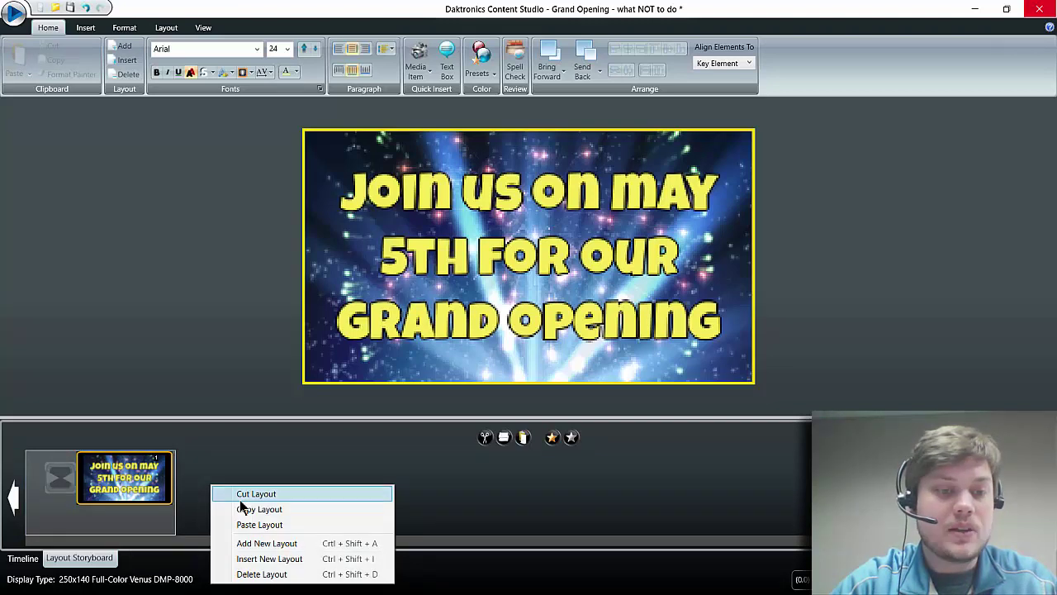
{"action": "left_click", "coordinate": [249, 525]}
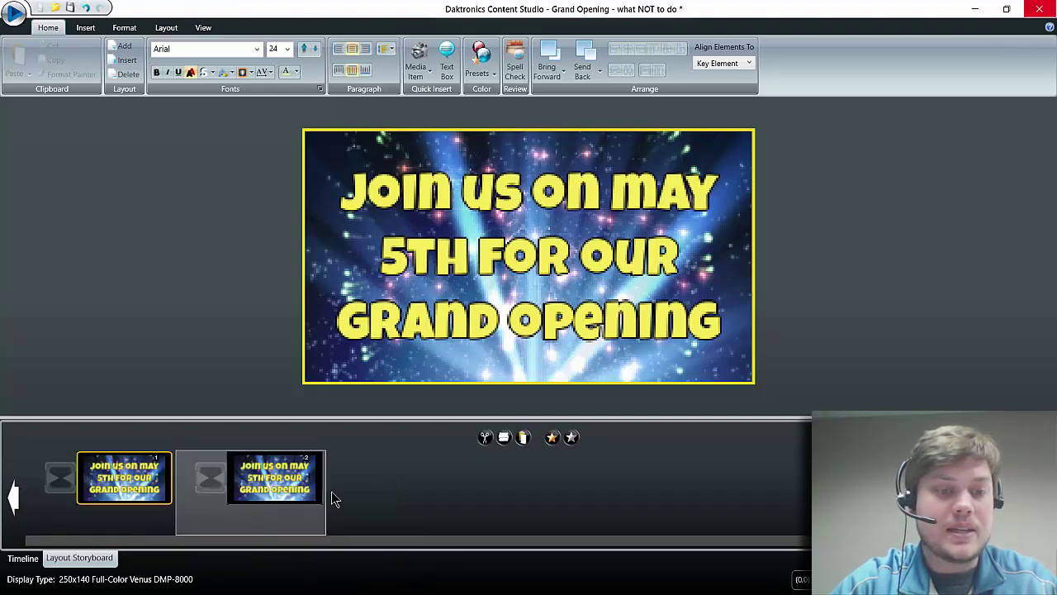
{"action": "right_click", "coordinate": [379, 479]}
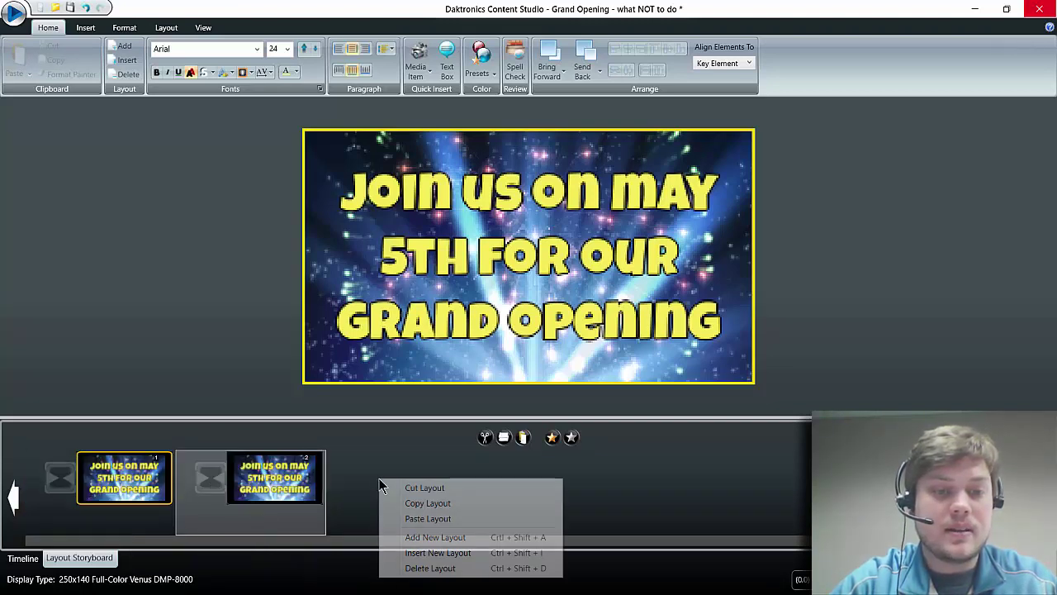
{"action": "left_click", "coordinate": [410, 526]}
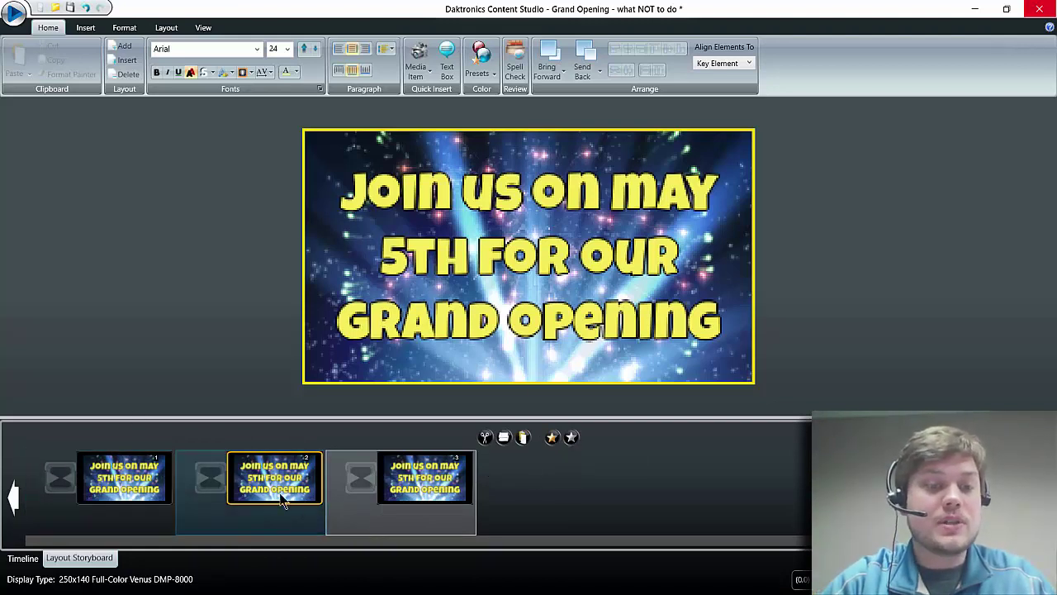
{"action": "right_click", "coordinate": [498, 478]}
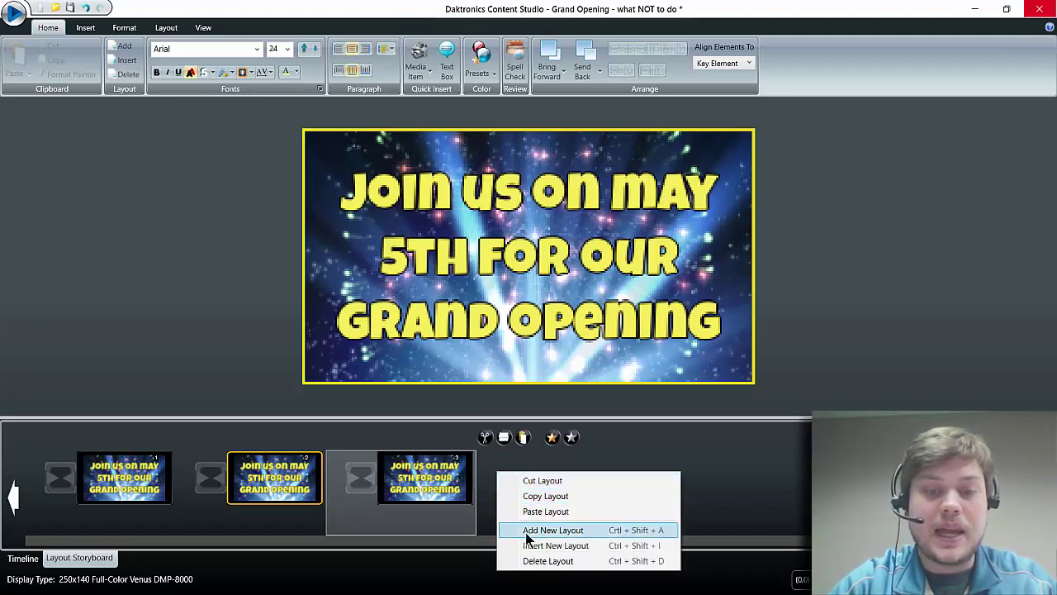
Step: Add a new blank layout to the storyboard
{"action": "left_click", "coordinate": [603, 533]}
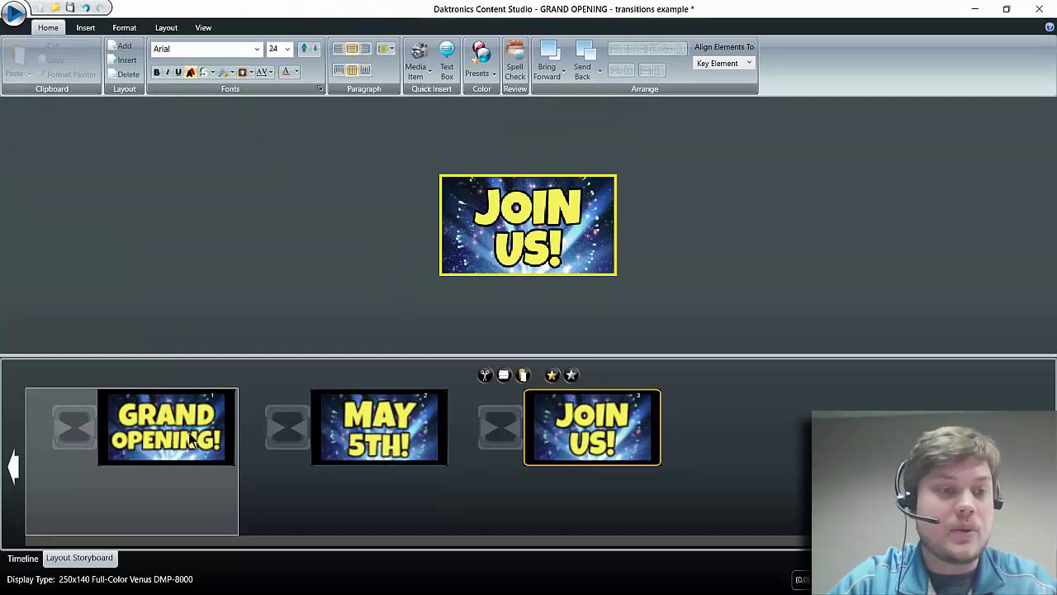
{"action": "left_click", "coordinate": [357, 438]}
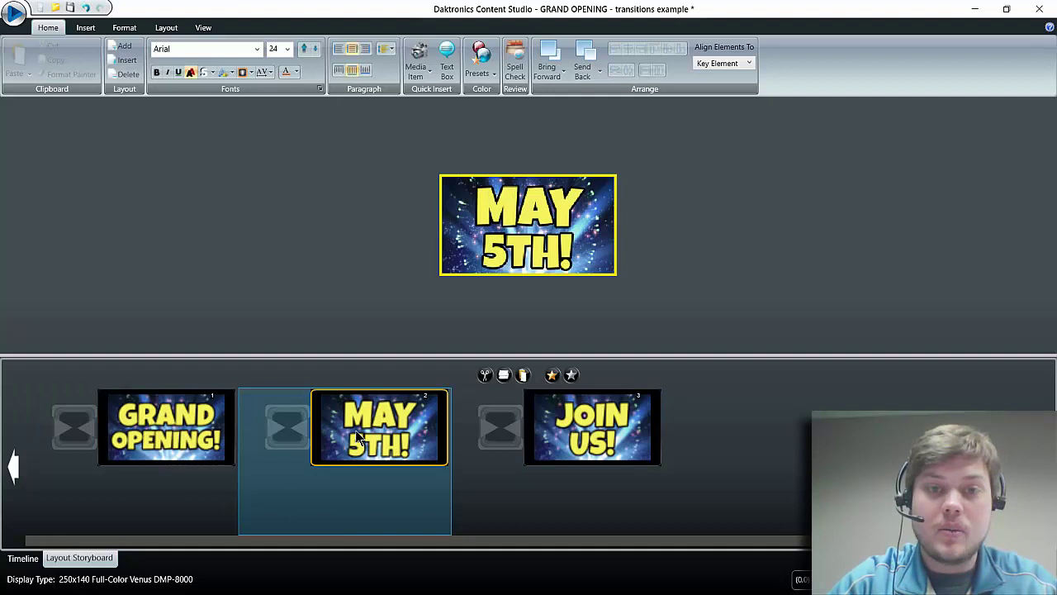
{"action": "left_click", "coordinate": [611, 431]}
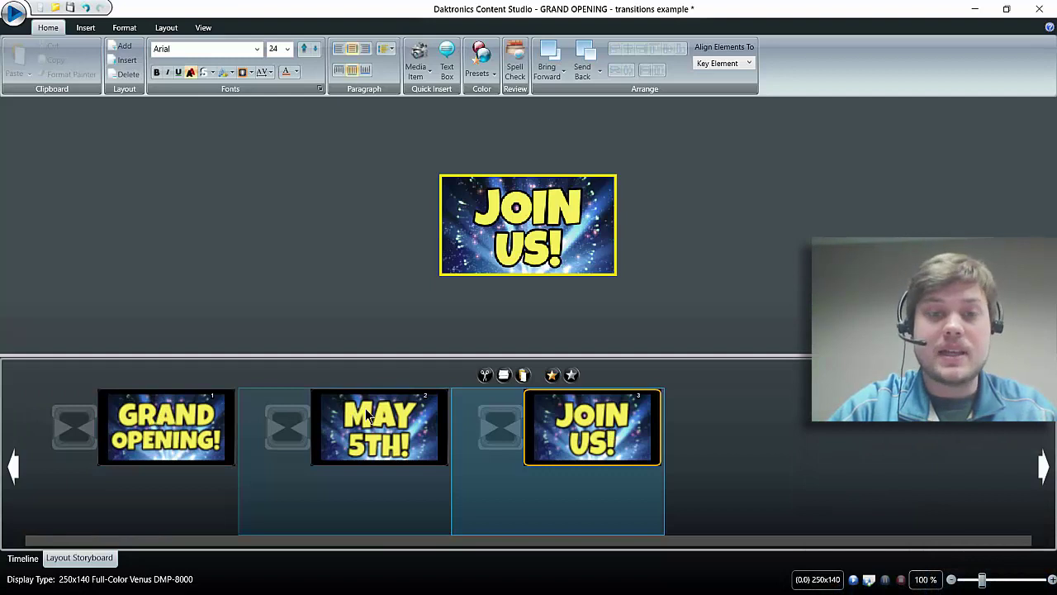
{"action": "left_click", "coordinate": [199, 436]}
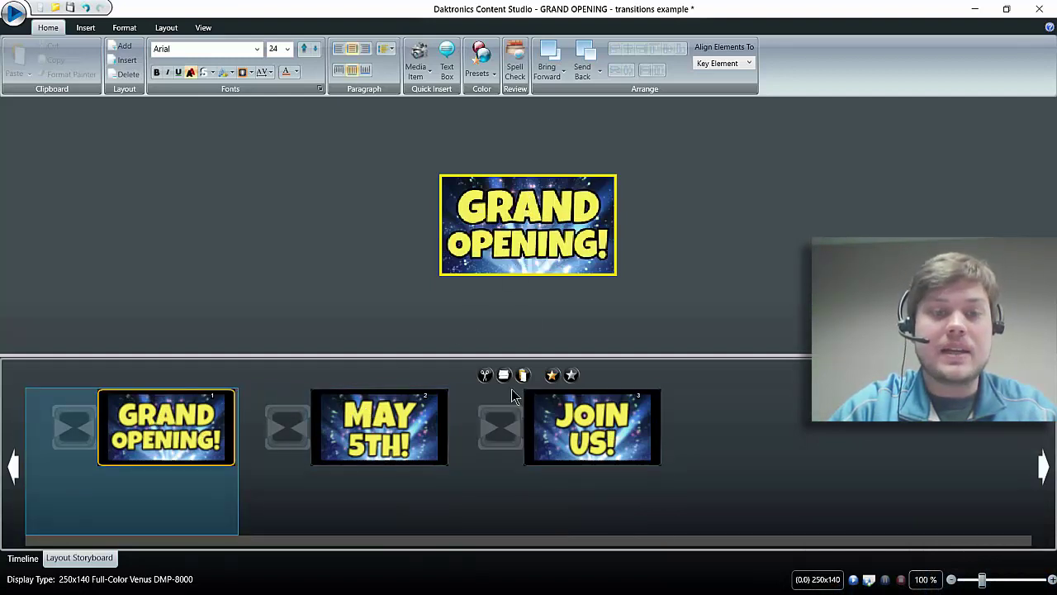
{"action": "left_click", "coordinate": [412, 421]}
{"action": "left_click", "coordinate": [616, 425]}
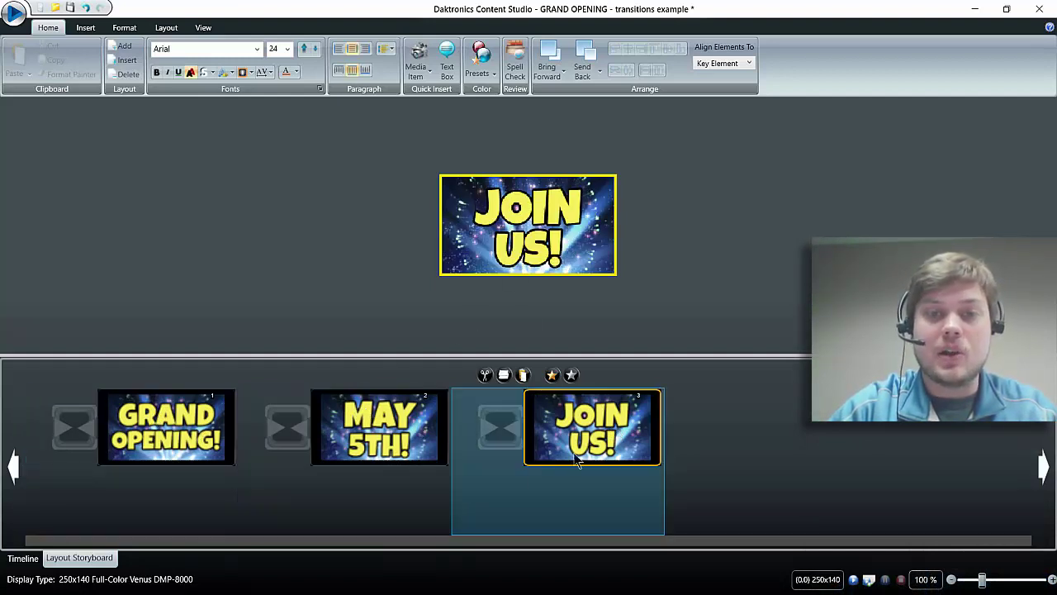
{"action": "left_click", "coordinate": [180, 431]}
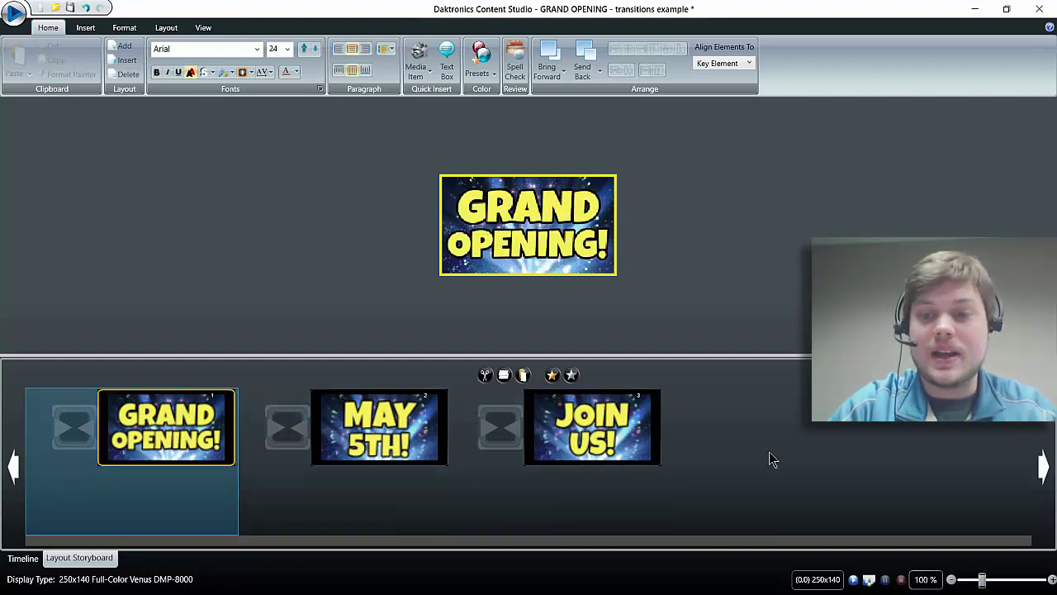
{"action": "left_click", "coordinate": [855, 581]}
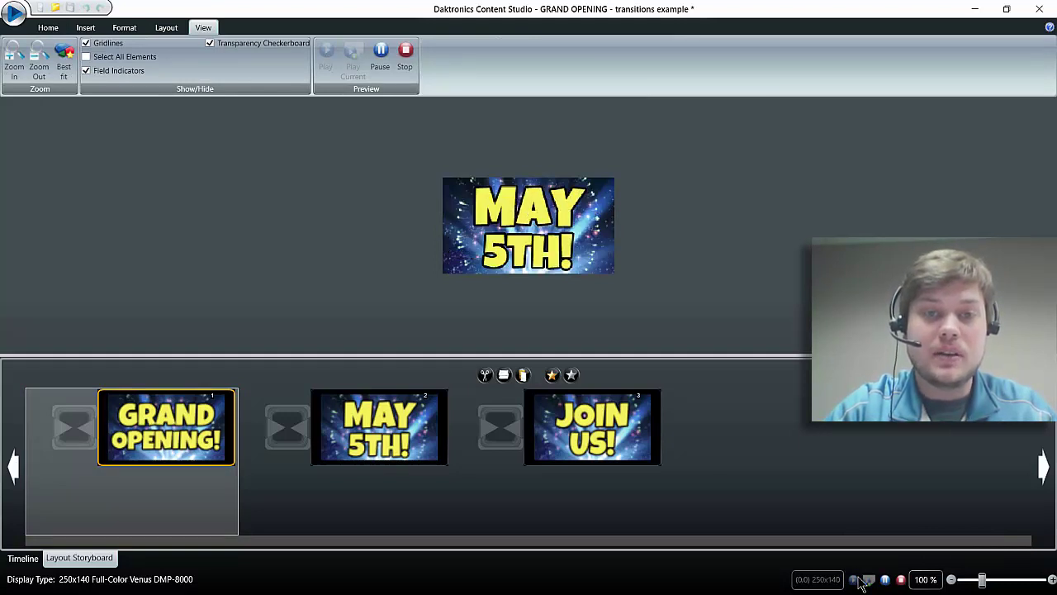
{"action": "left_click", "coordinate": [913, 582]}
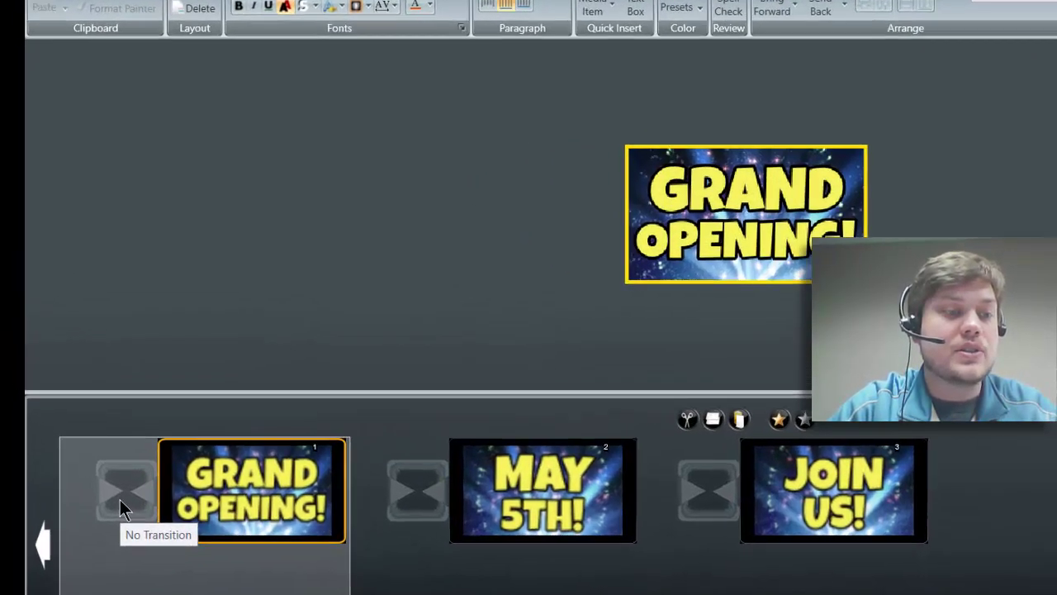
Step: Apply Unveil Out before GRAND OPENING!, Unveil In before MAY 5TH!, and a transition before JOIN US!
{"action": "left_click", "coordinate": [80, 444]}
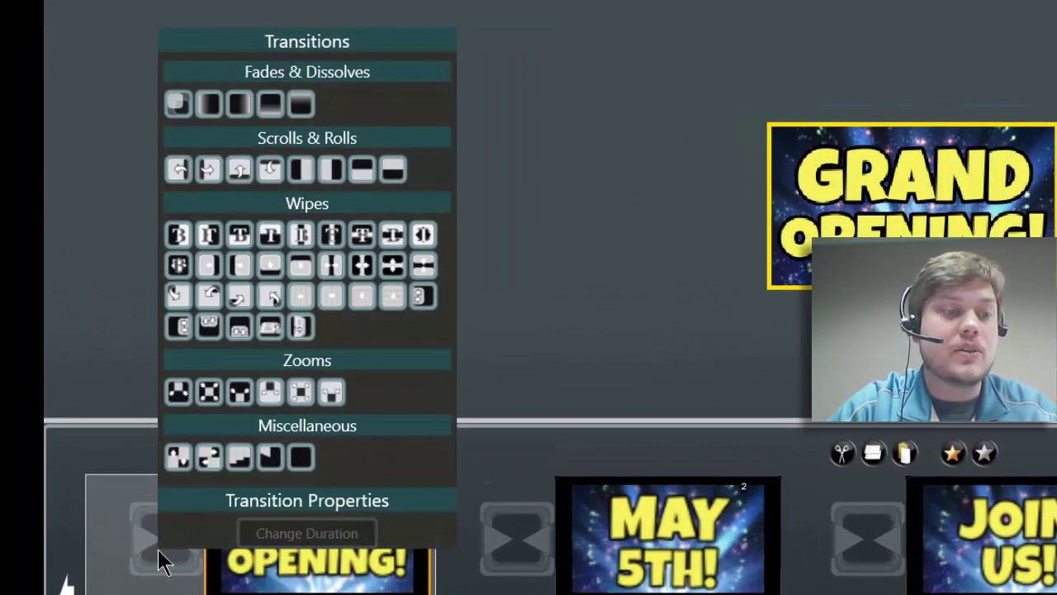
{"action": "left_click", "coordinate": [357, 269]}
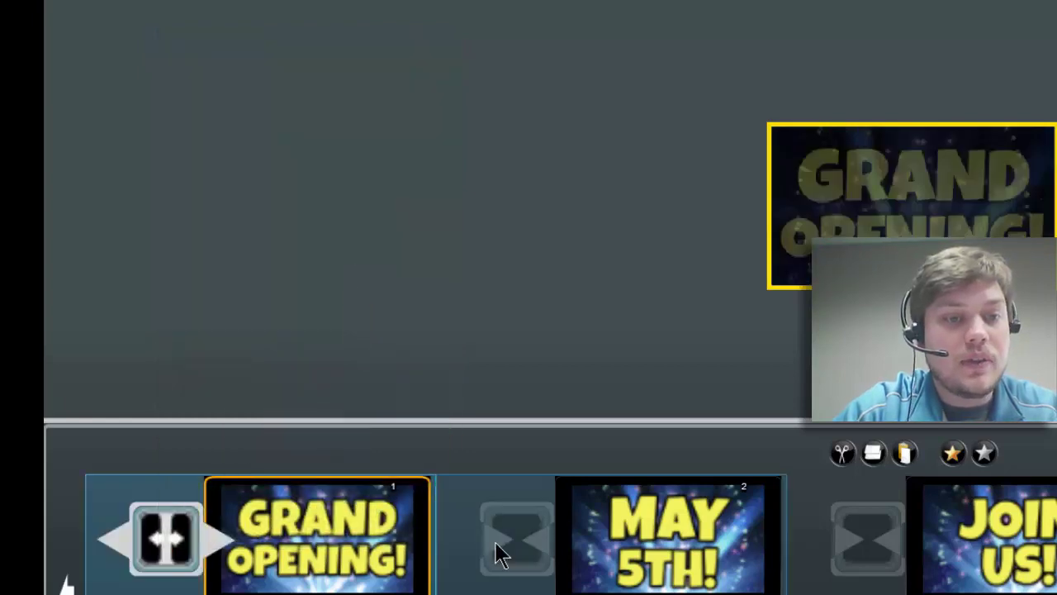
{"action": "left_click", "coordinate": [521, 555]}
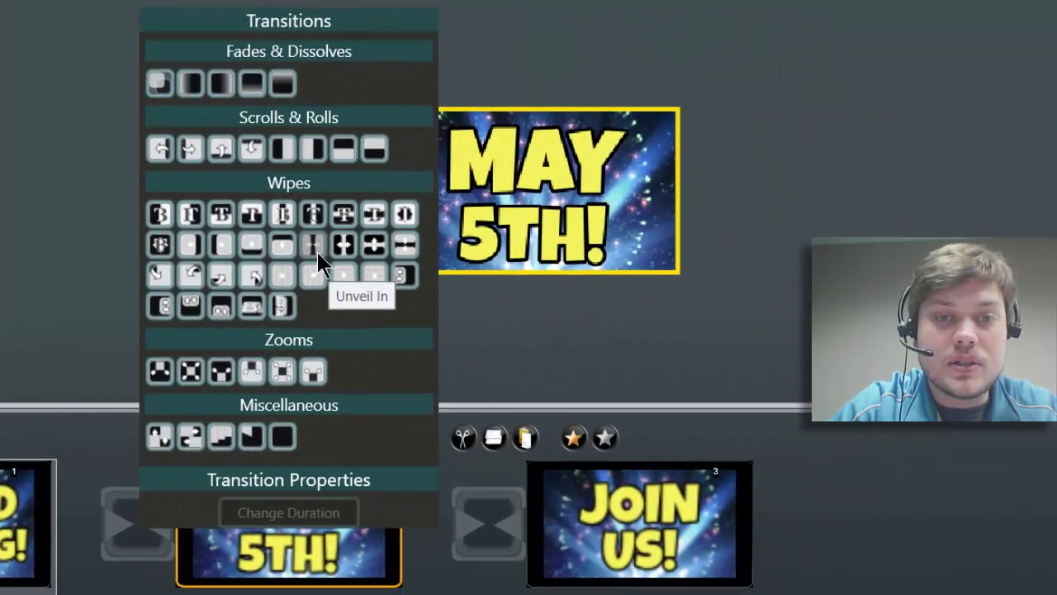
{"action": "left_click", "coordinate": [316, 249]}
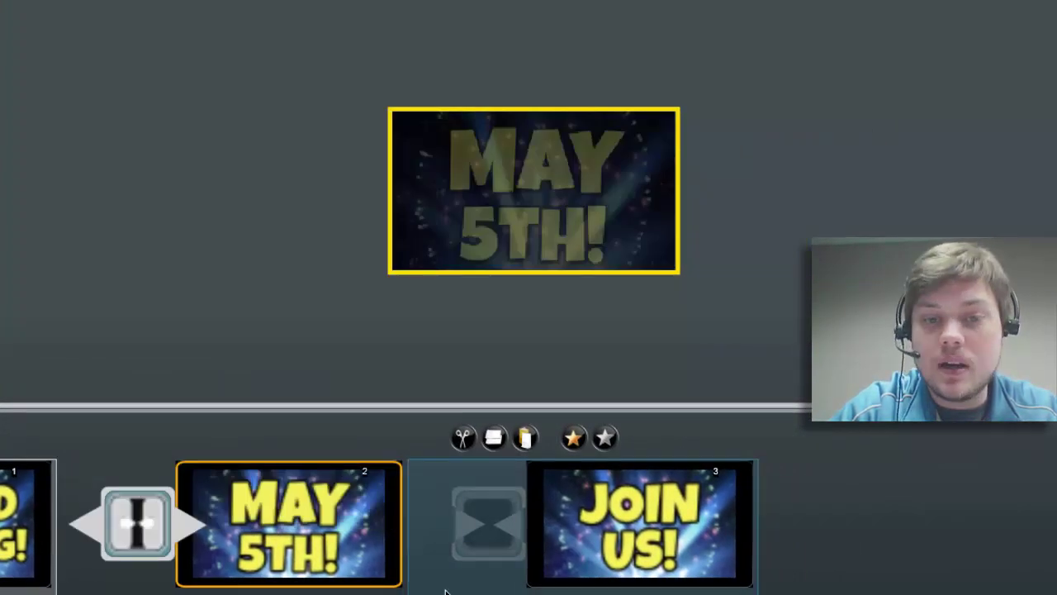
{"action": "left_click", "coordinate": [505, 541]}
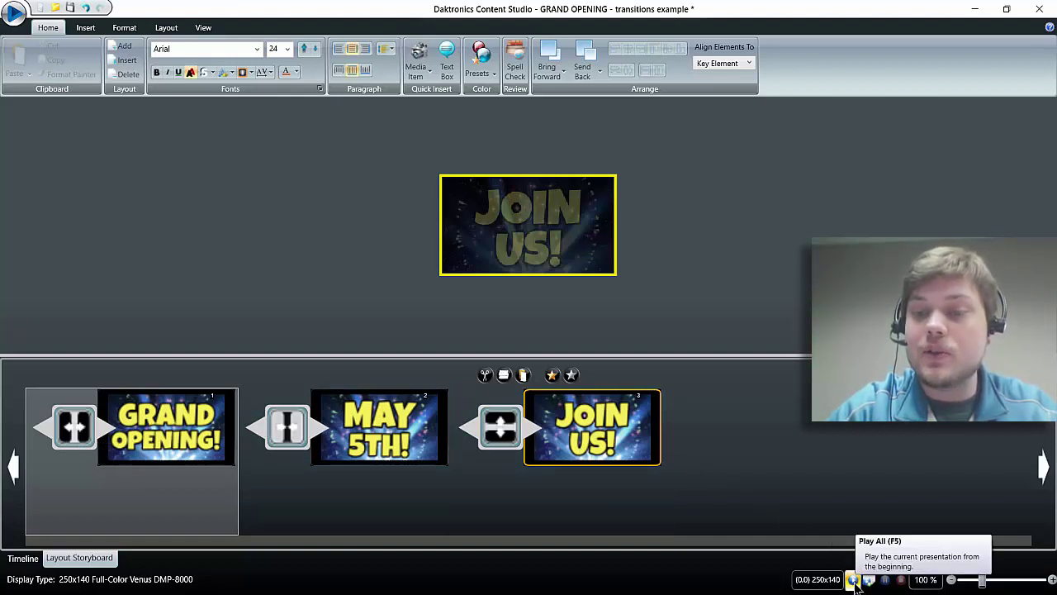
Step: Preview the whole presentation, enlarge the preview to 225%, and play it through again
{"action": "left_click", "coordinate": [855, 582]}
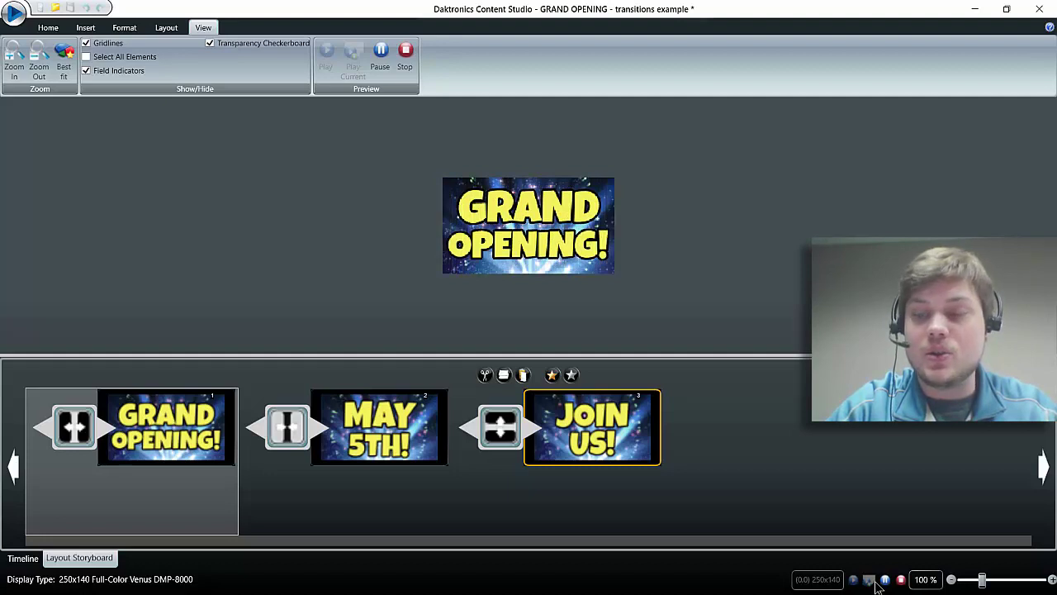
{"action": "left_click", "coordinate": [900, 579]}
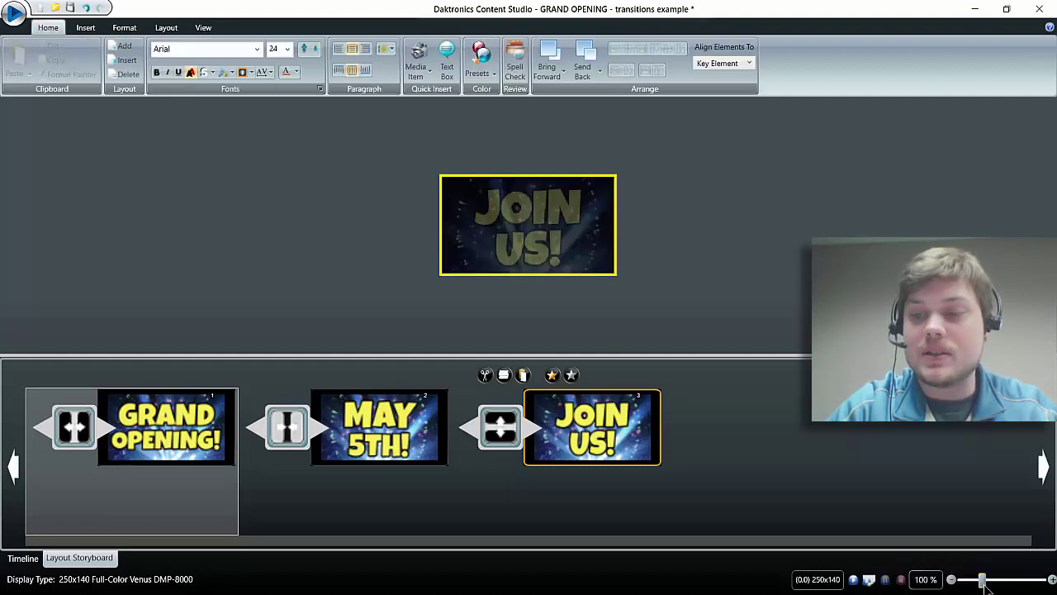
{"action": "left_click", "coordinate": [987, 581]}
{"action": "left_click_drag", "start_coordinate": [987, 583], "coordinate": [1002, 585]}
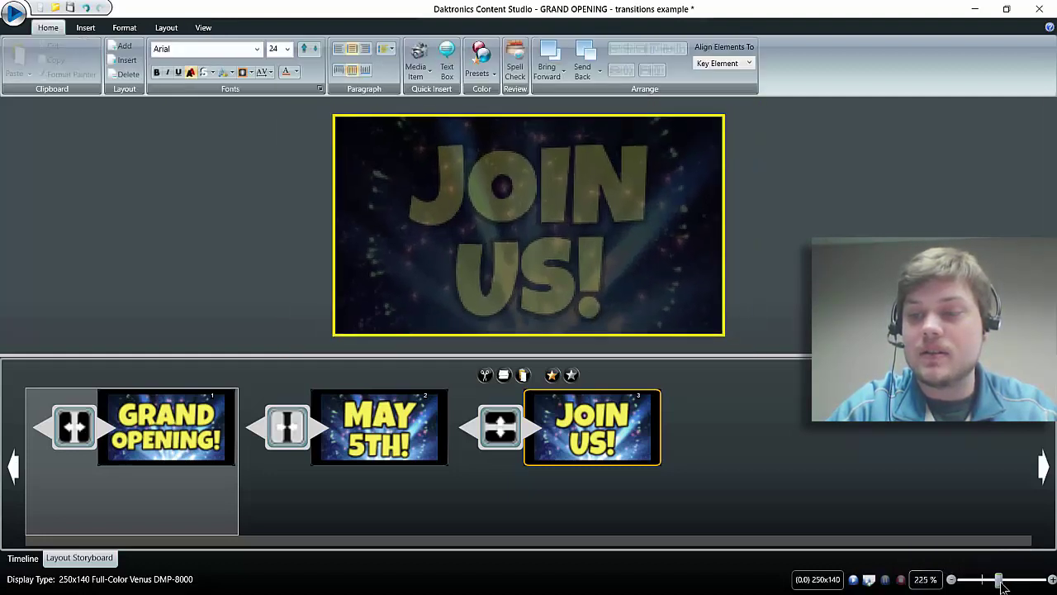
{"action": "left_click", "coordinate": [853, 581]}
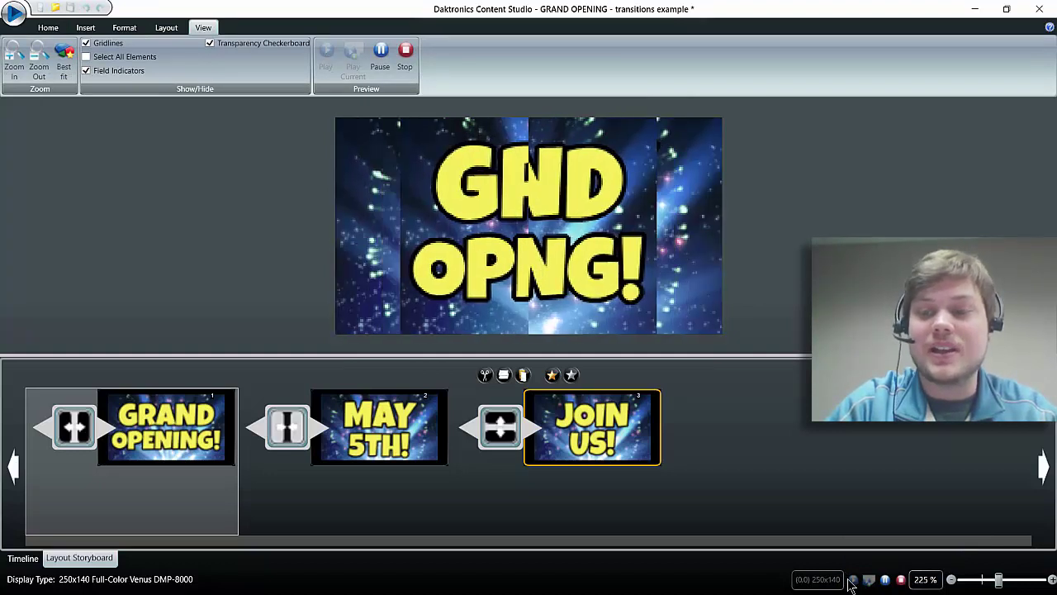
{"action": "left_click", "coordinate": [900, 579]}
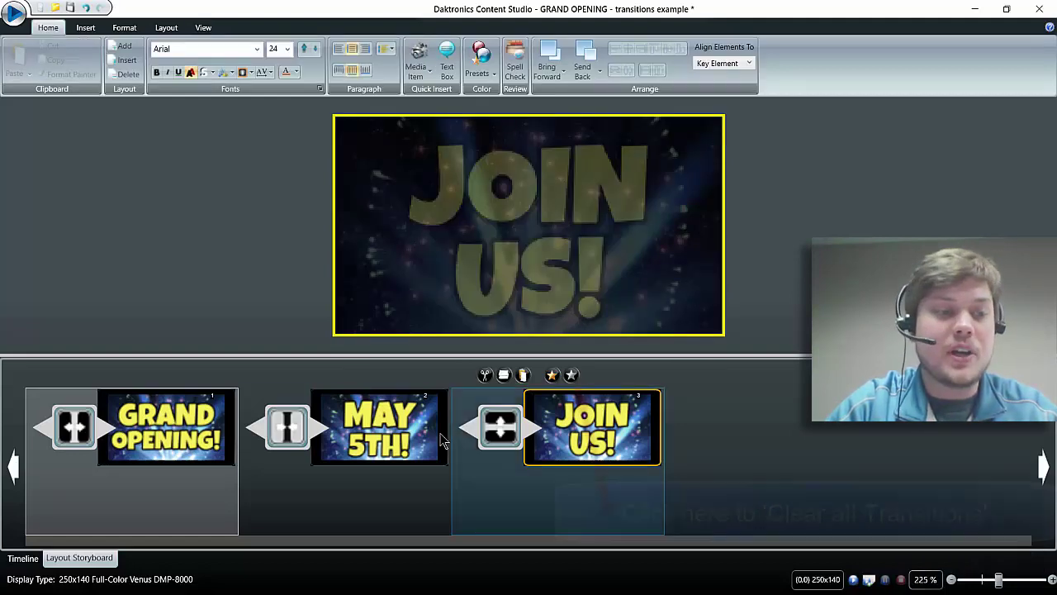
Step: Lengthen the GRAND OPENING! transition from 1.00 to 2.00 seconds
{"action": "left_click", "coordinate": [72, 431]}
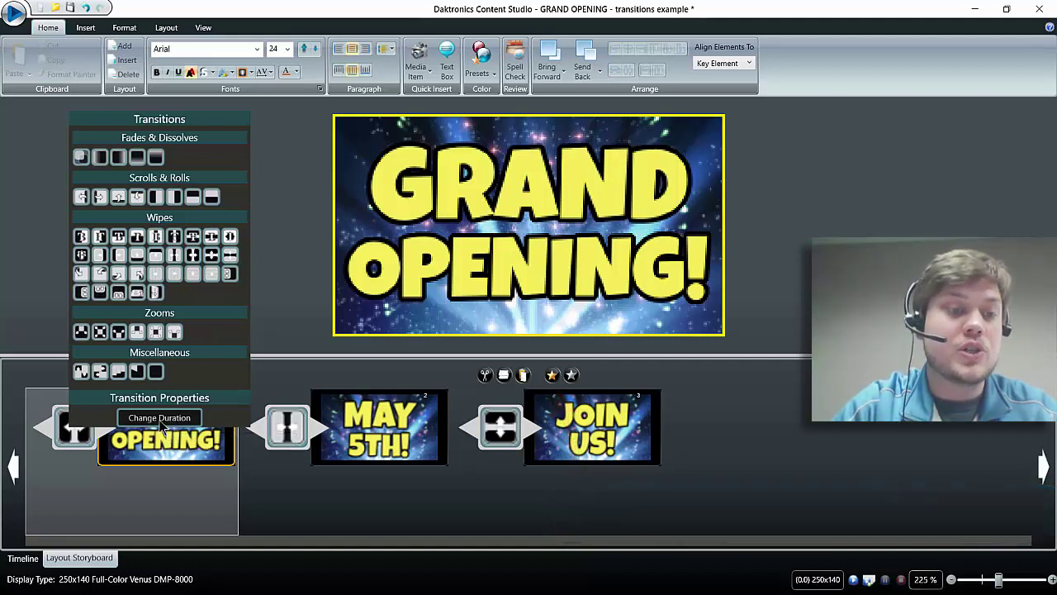
{"action": "left_click", "coordinate": [160, 421]}
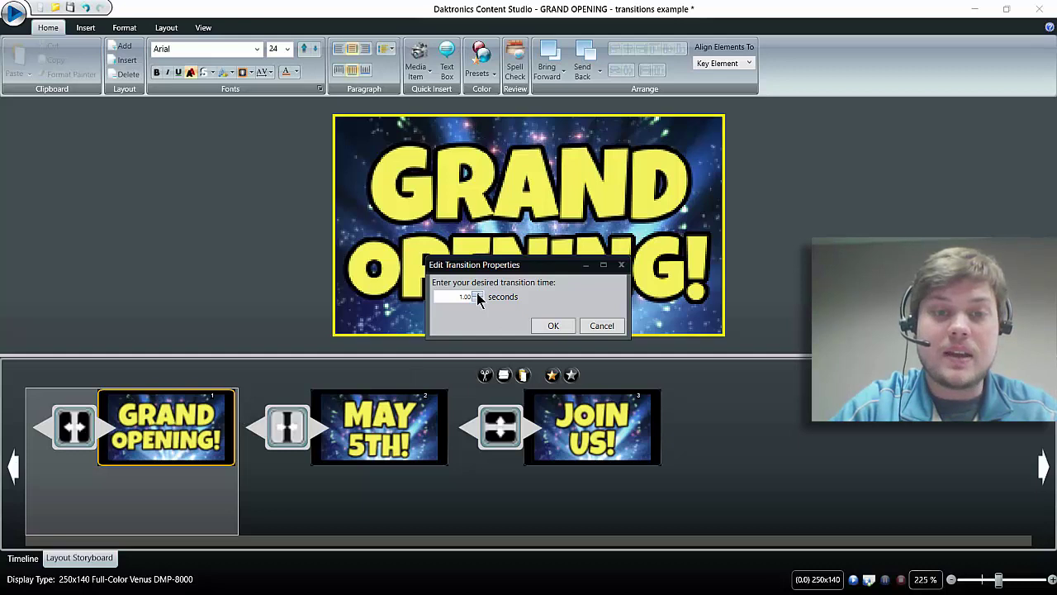
{"action": "left_click", "coordinate": [478, 296]}
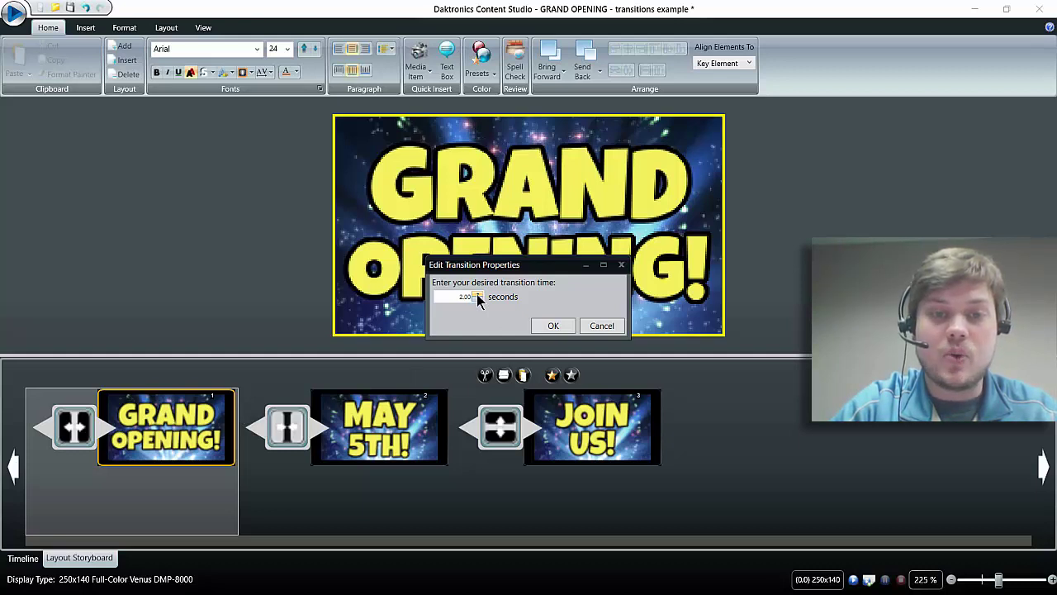
{"action": "left_click", "coordinate": [554, 325]}
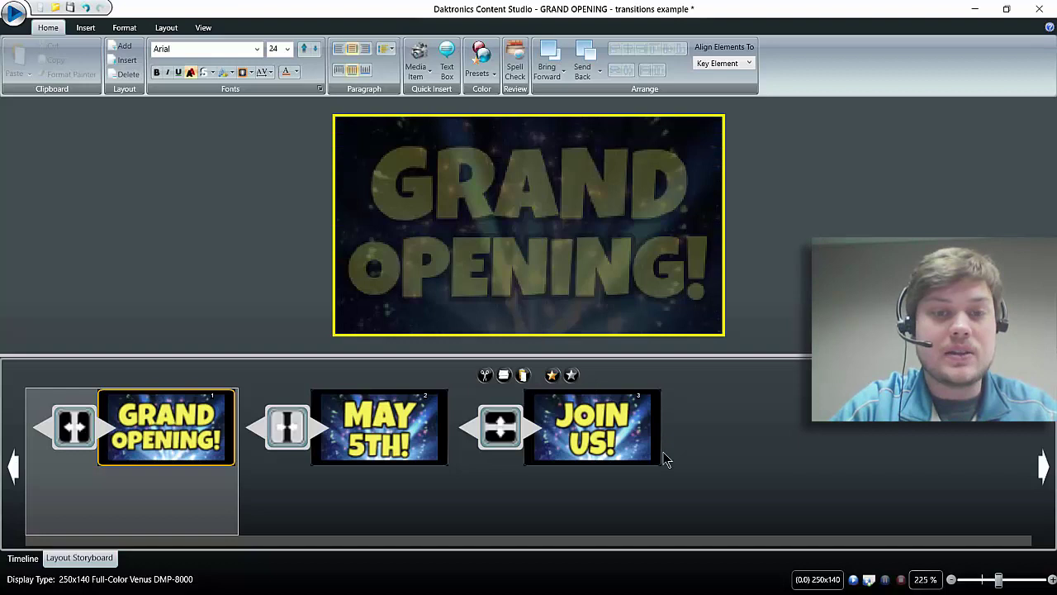
{"action": "left_click", "coordinate": [854, 581]}
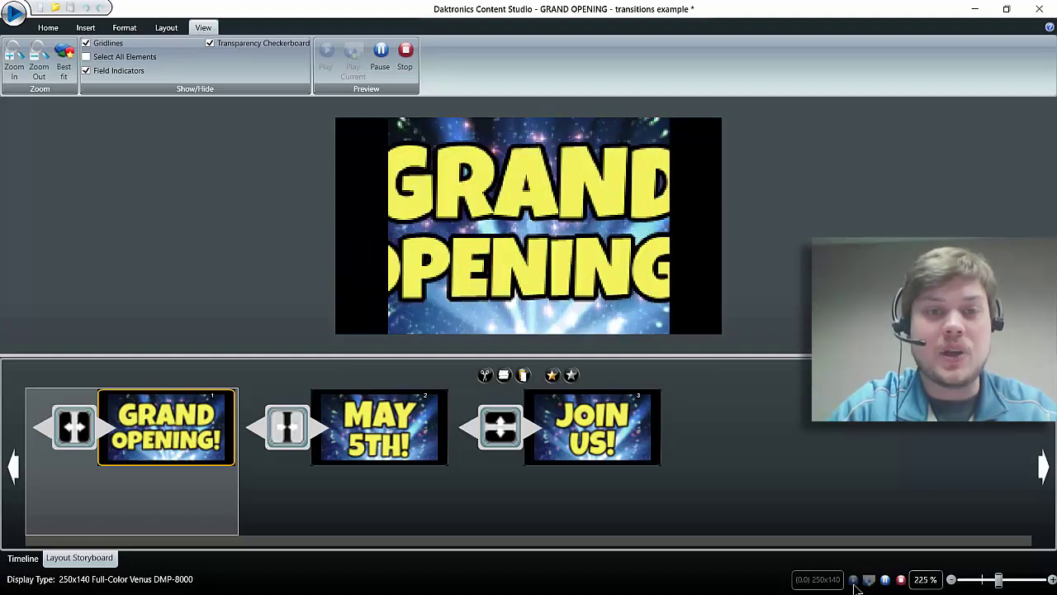
{"action": "left_click", "coordinate": [901, 582]}
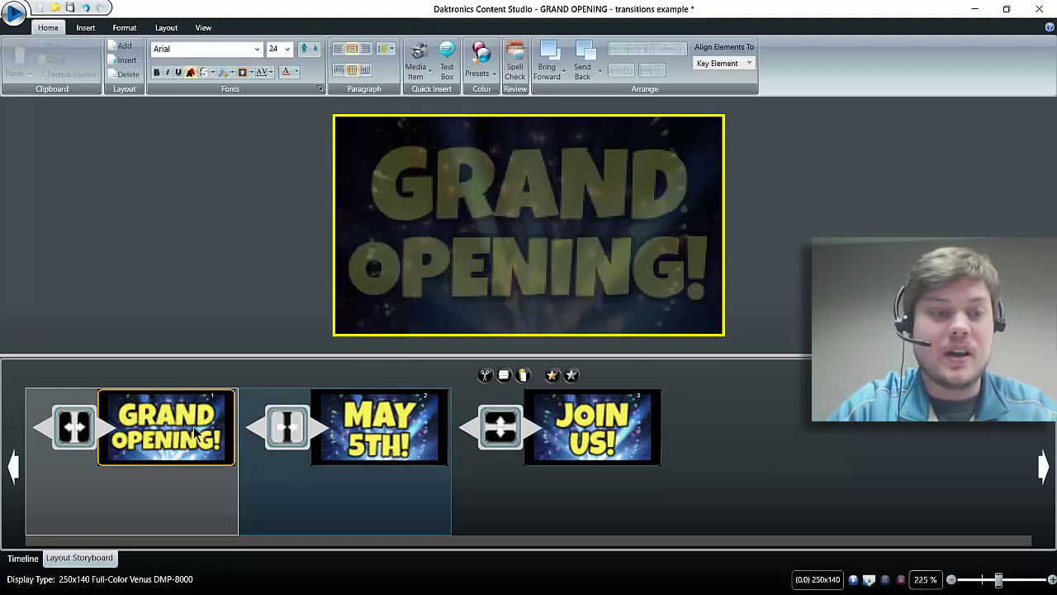
{"action": "left_click", "coordinate": [367, 421]}
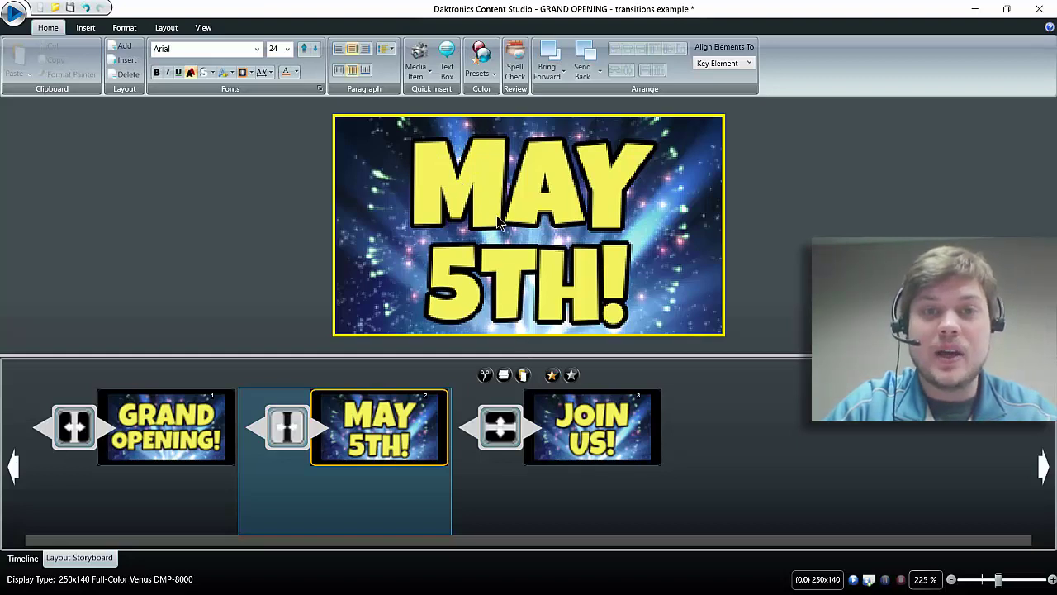
{"action": "left_click", "coordinate": [196, 425]}
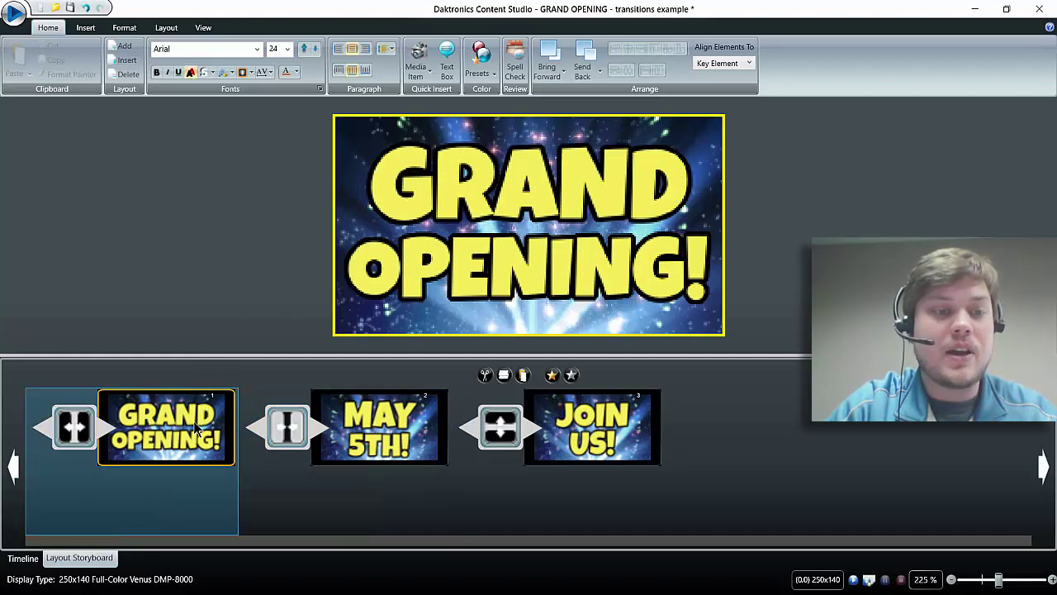
{"action": "left_click", "coordinate": [371, 431]}
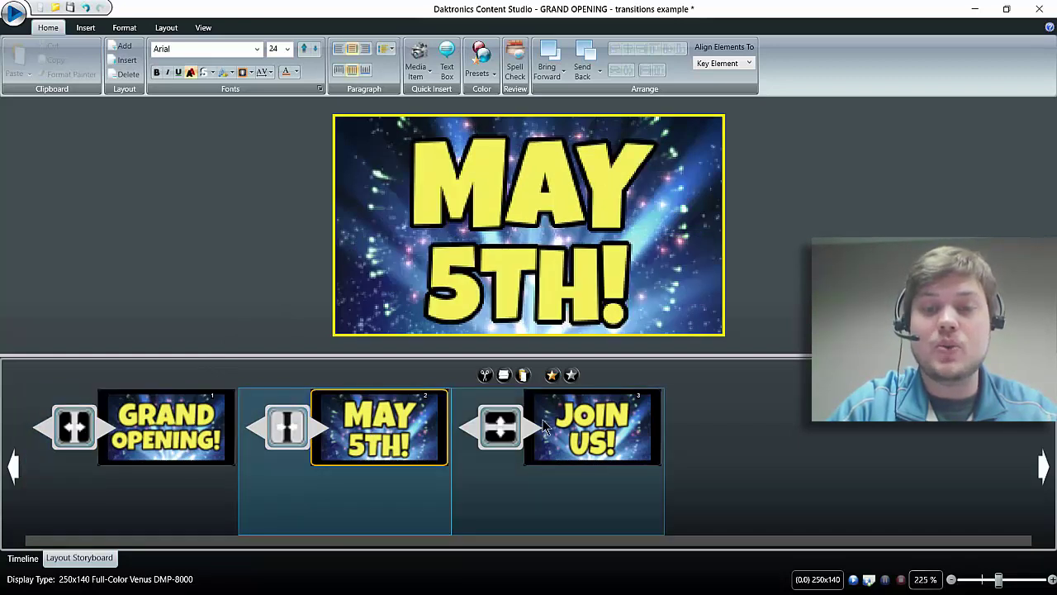
{"action": "left_click", "coordinate": [558, 426]}
{"action": "left_click", "coordinate": [393, 444]}
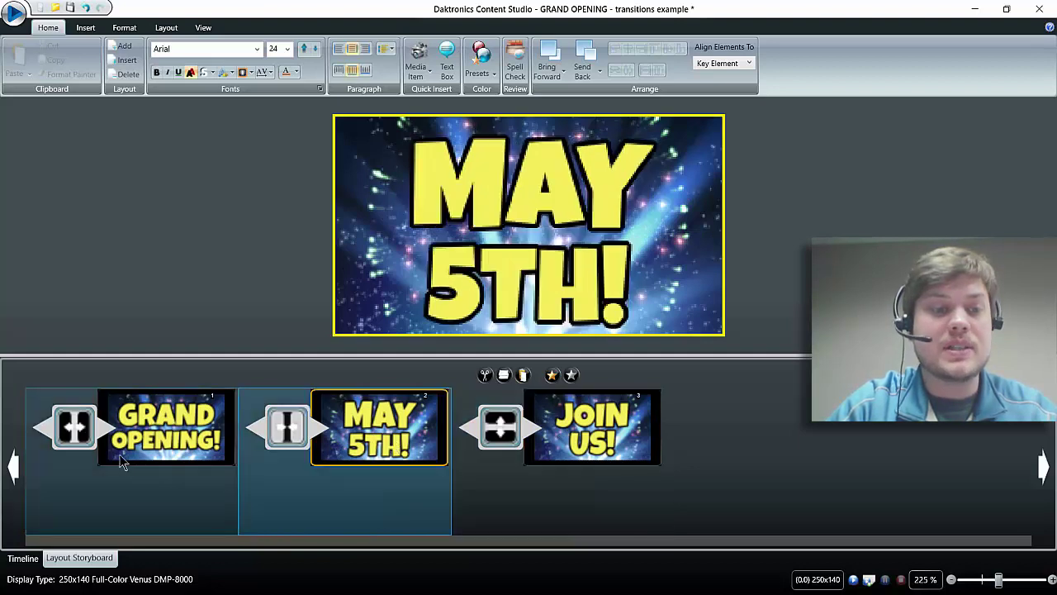
{"action": "left_click", "coordinate": [151, 443]}
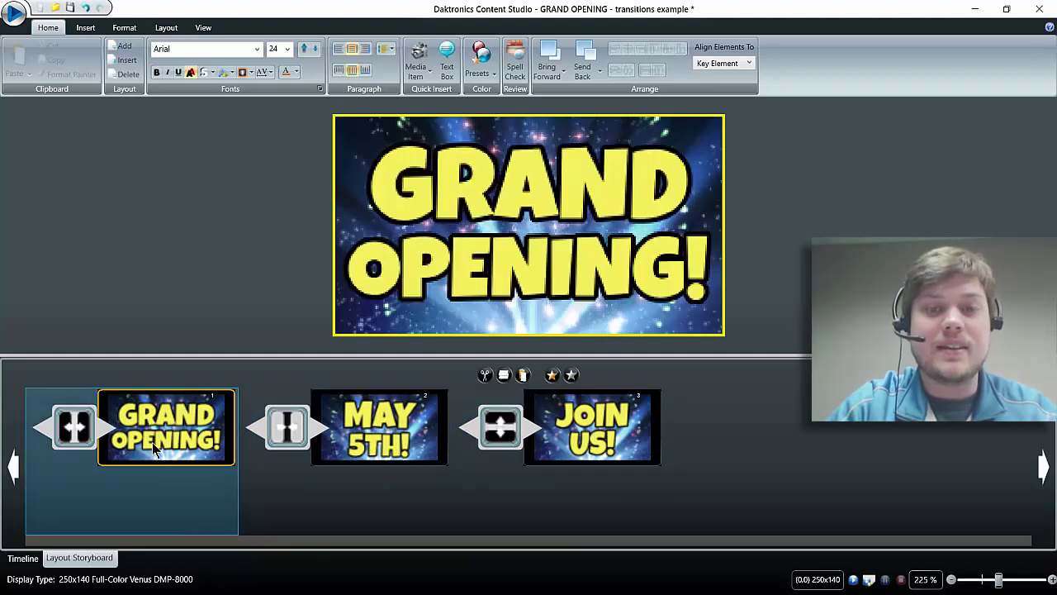